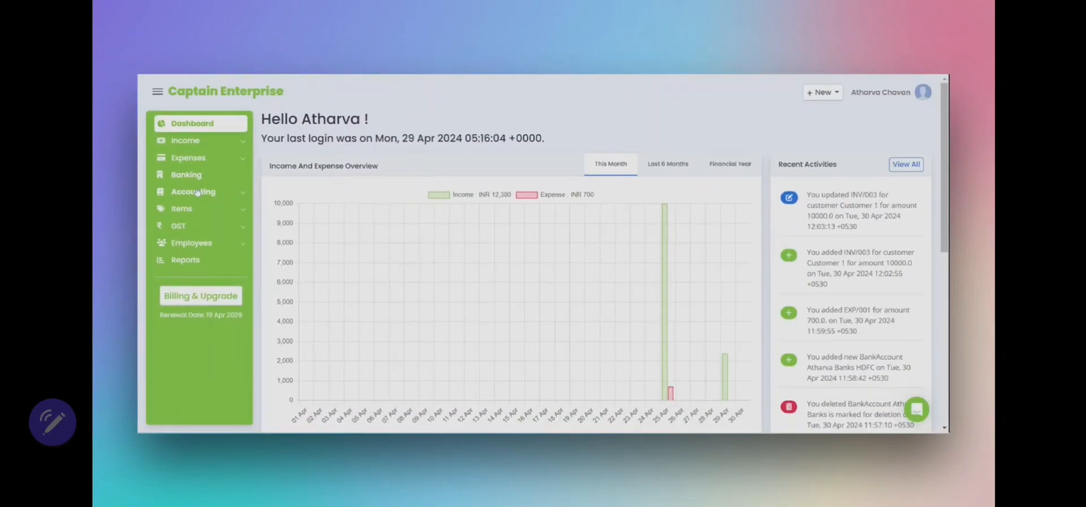
Step: Create a new account in the Chart of Accounts and name it with the holder's first name followed by "bank HDFC 2"
{"action": "left_click", "coordinate": [210, 224]}
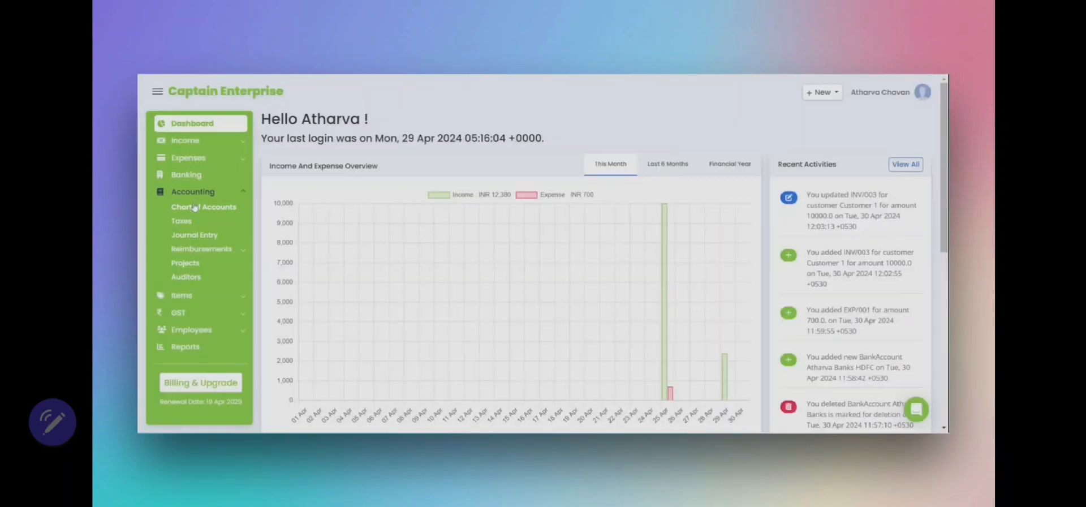
{"action": "left_click", "coordinate": [202, 207]}
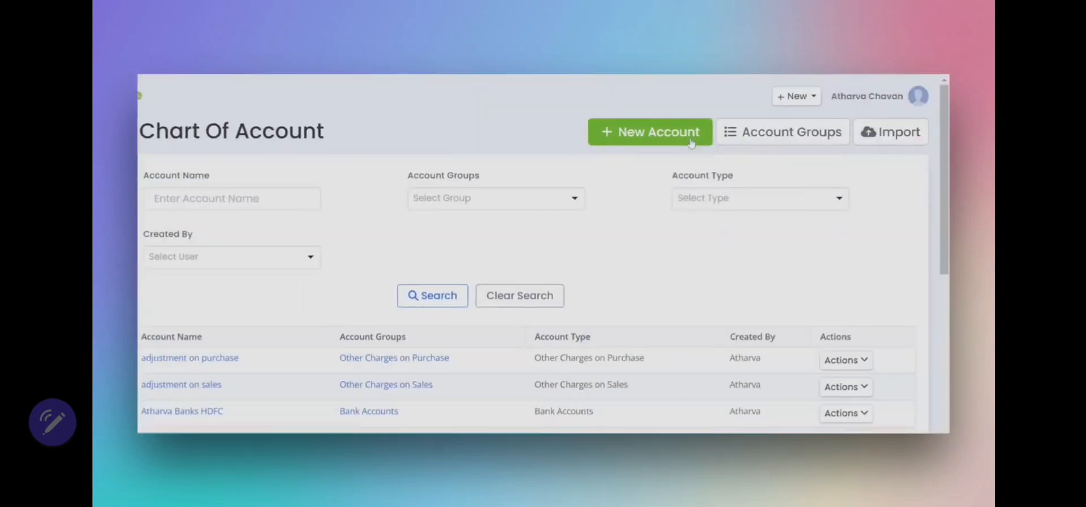
{"action": "left_click", "coordinate": [684, 144]}
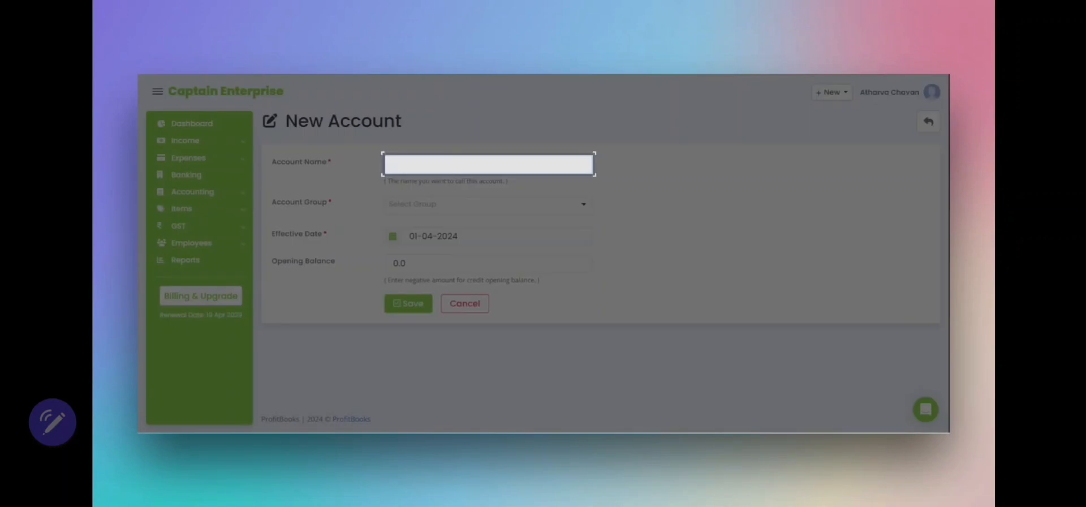
{"action": "type", "text": "Atharva bank"}
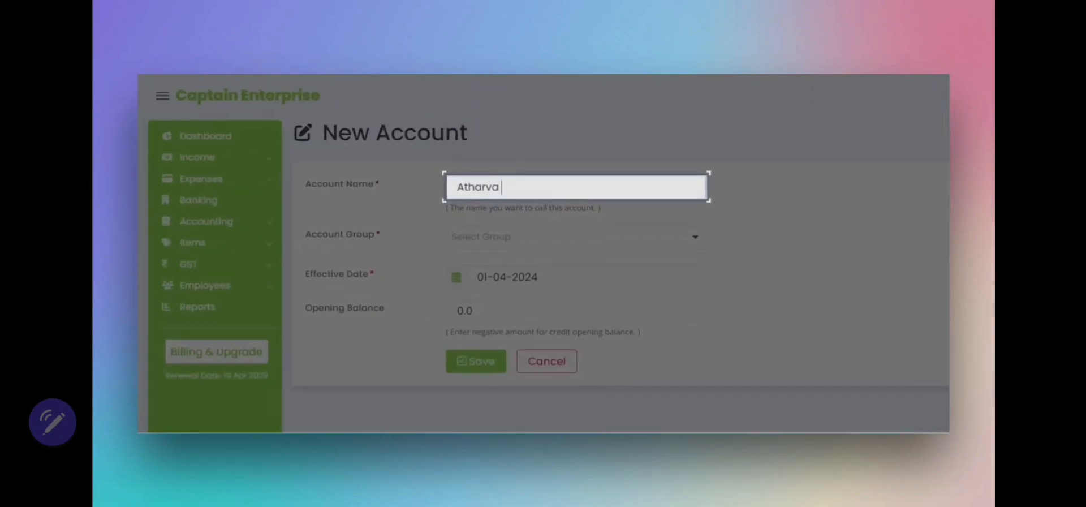
{"action": "type", "text": " HDFC 2"}
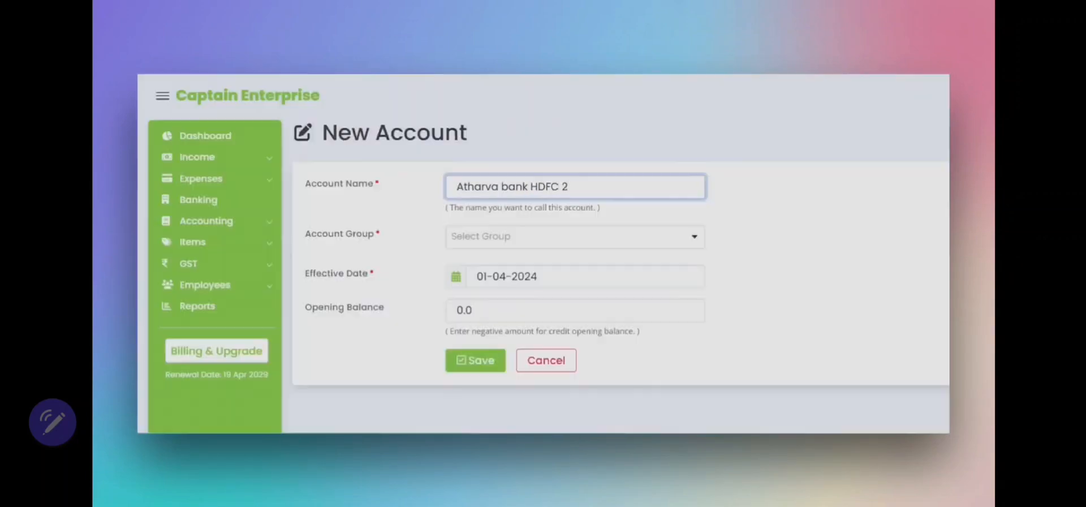
{"action": "key", "text": "Tab"}
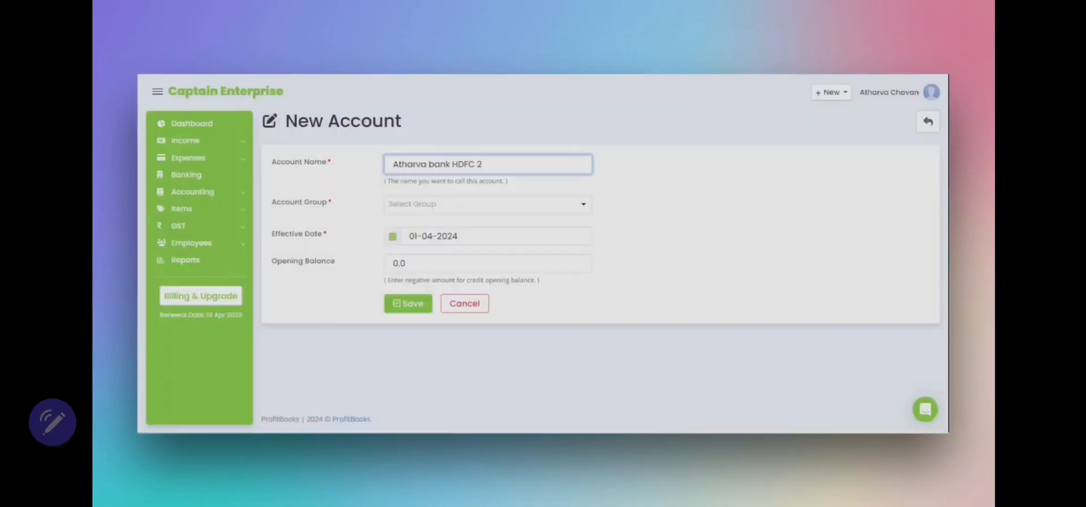
Step: Assign the new account to the Bank Accounts group
{"action": "left_click", "coordinate": [464, 206]}
{"action": "type", "text": "BAN"}
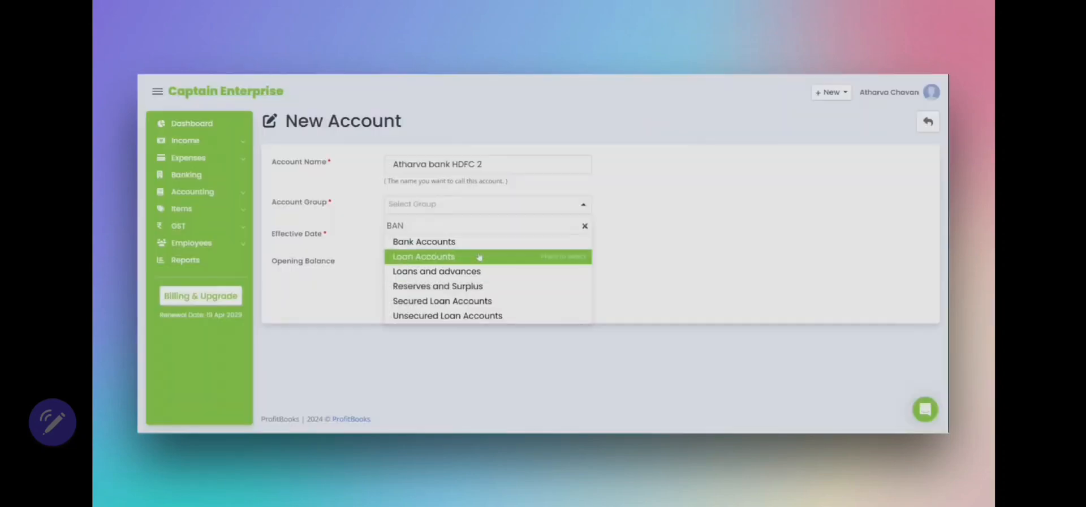
{"action": "left_click", "coordinate": [478, 245]}
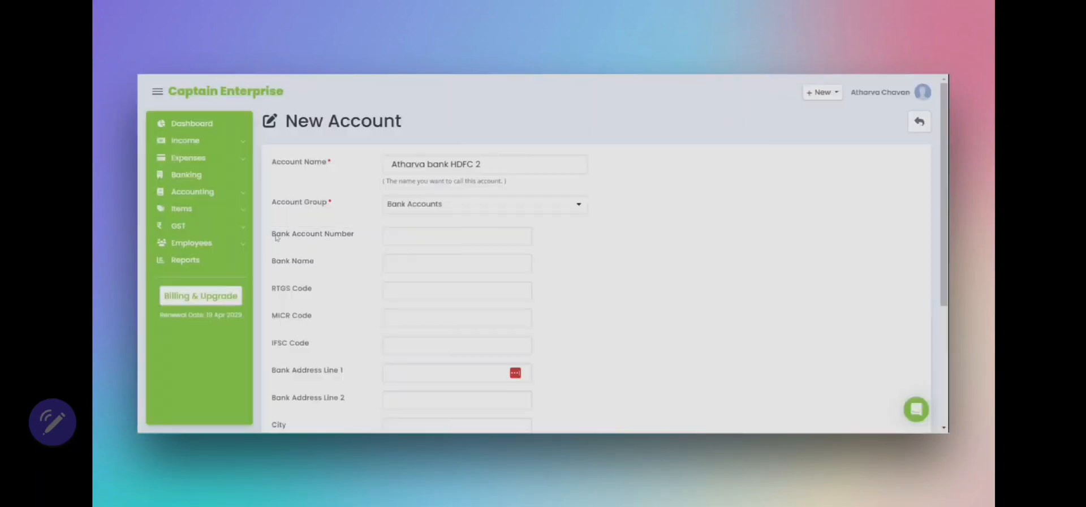
Step: Review the bank detail fields, leave them blank, and save the new account
{"action": "left_click_drag", "start_coordinate": [275, 237], "coordinate": [344, 385]}
{"action": "scroll", "coordinate": [336, 270], "scroll_direction": "down", "scroll_amount": 2}
{"action": "scroll", "coordinate": [337, 354], "scroll_direction": "down", "scroll_amount": 2}
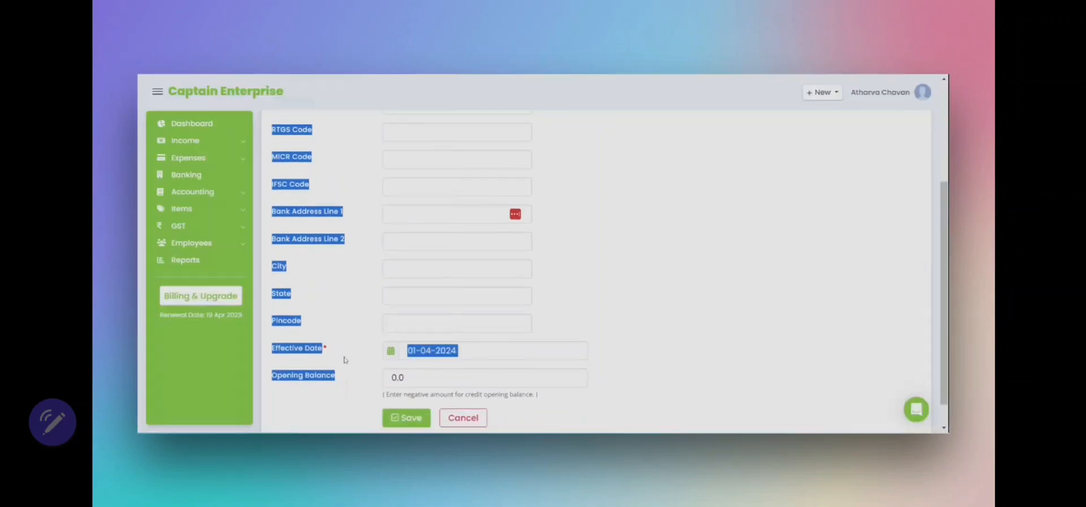
{"action": "left_click", "coordinate": [347, 291]}
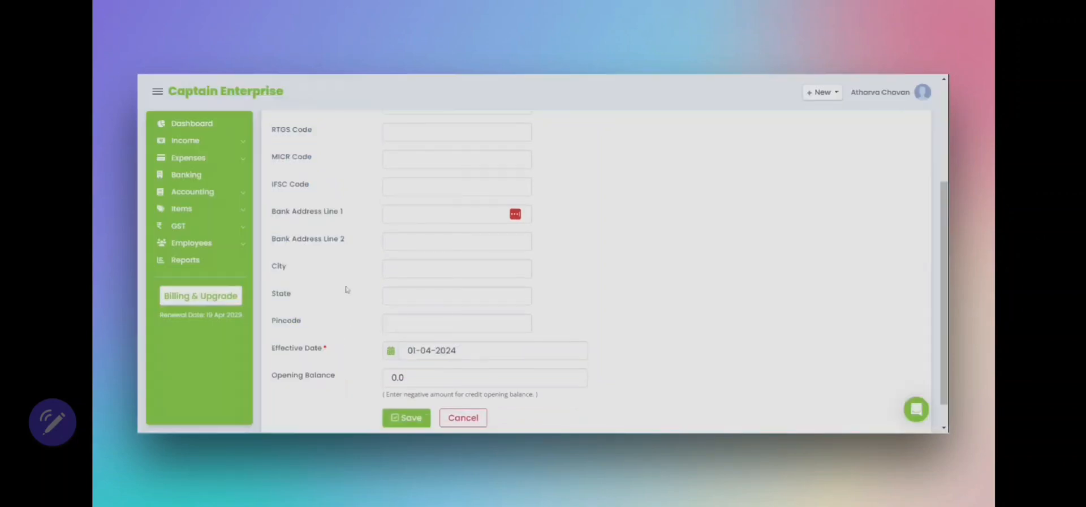
{"action": "scroll", "coordinate": [347, 288], "scroll_direction": "up", "scroll_amount": 4}
{"action": "scroll", "coordinate": [356, 282], "scroll_direction": "down", "scroll_amount": 5}
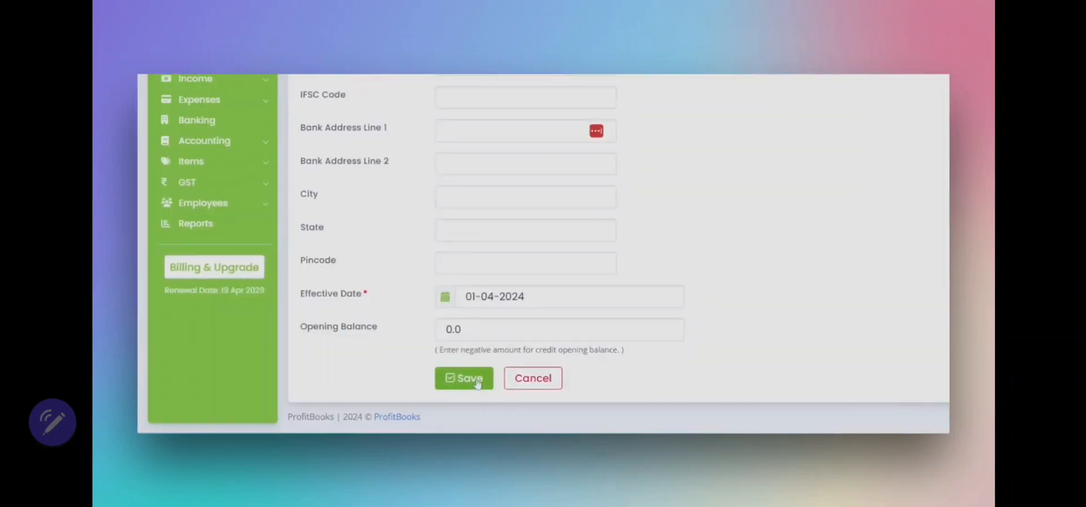
{"action": "left_click", "coordinate": [478, 379]}
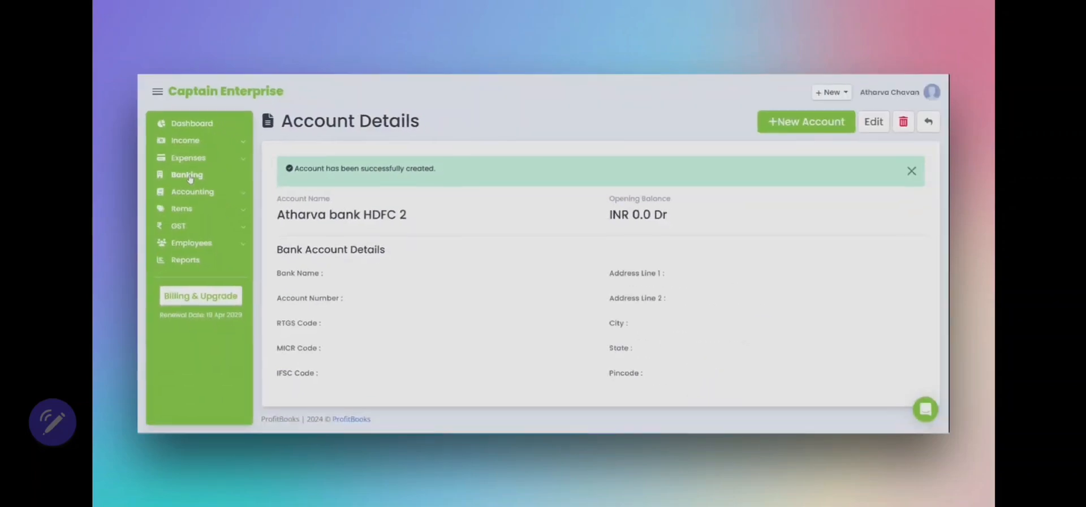
Step: Open Bank Reconciliation under Banking and start importing a new statement
{"action": "left_click", "coordinate": [271, 206]}
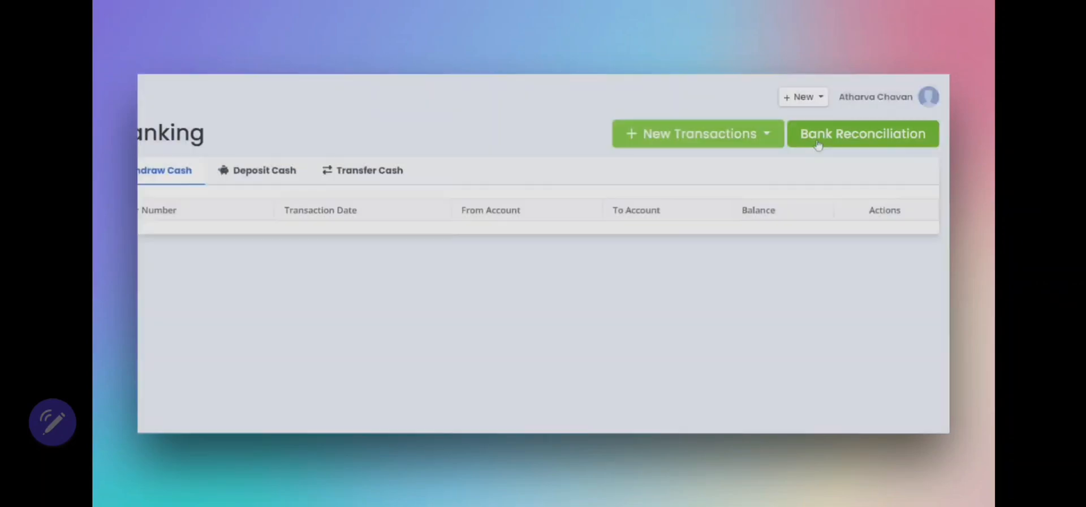
{"action": "left_click", "coordinate": [816, 145]}
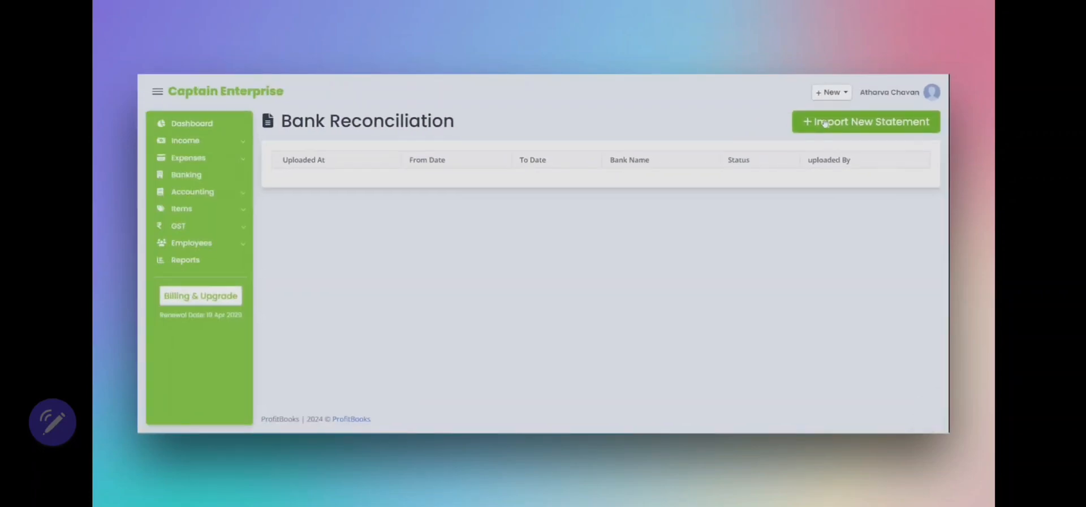
{"action": "left_click", "coordinate": [794, 137]}
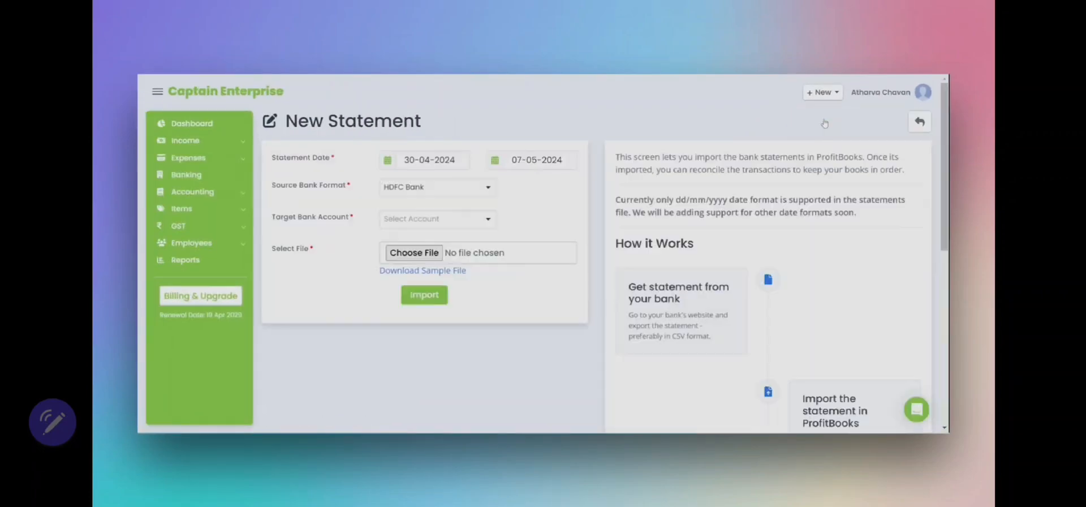
Step: Examine the sample file link and read the How it Works instructions for importing a bank statement
{"action": "triple_click", "coordinate": [480, 280]}
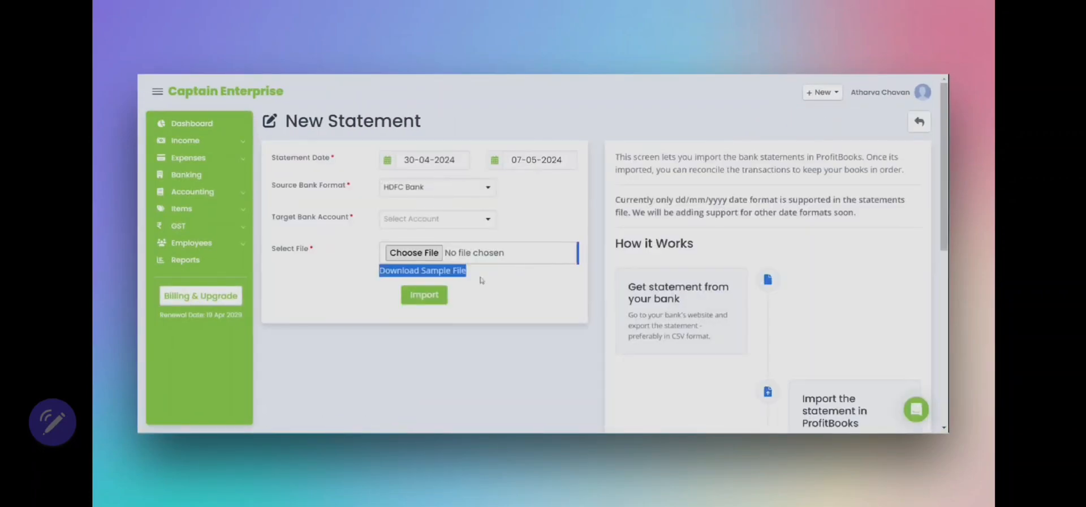
{"action": "left_click", "coordinate": [480, 278]}
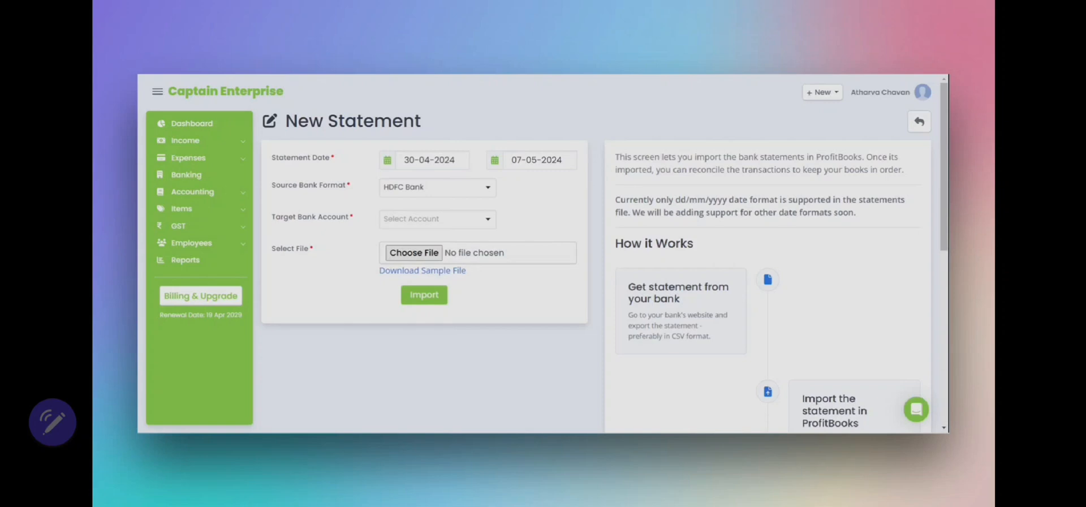
{"action": "scroll", "coordinate": [628, 175], "scroll_direction": "down", "scroll_amount": 1}
{"action": "scroll", "coordinate": [628, 176], "scroll_direction": "down", "scroll_amount": 1}
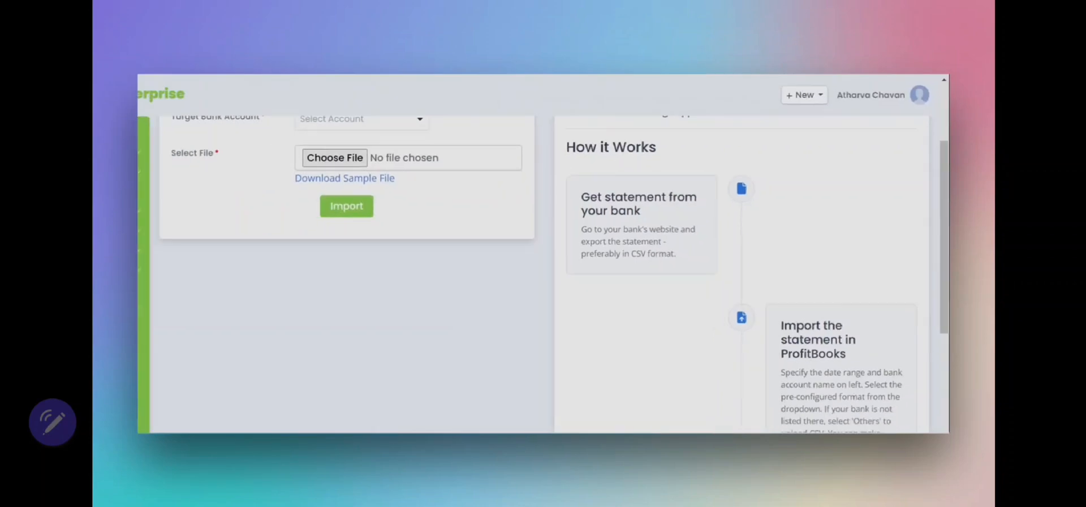
{"action": "left_click_drag", "start_coordinate": [545, 174], "coordinate": [840, 365]}
{"action": "scroll", "coordinate": [860, 332], "scroll_direction": "down", "scroll_amount": 5}
{"action": "left_click_drag", "start_coordinate": [858, 305], "coordinate": [869, 352]}
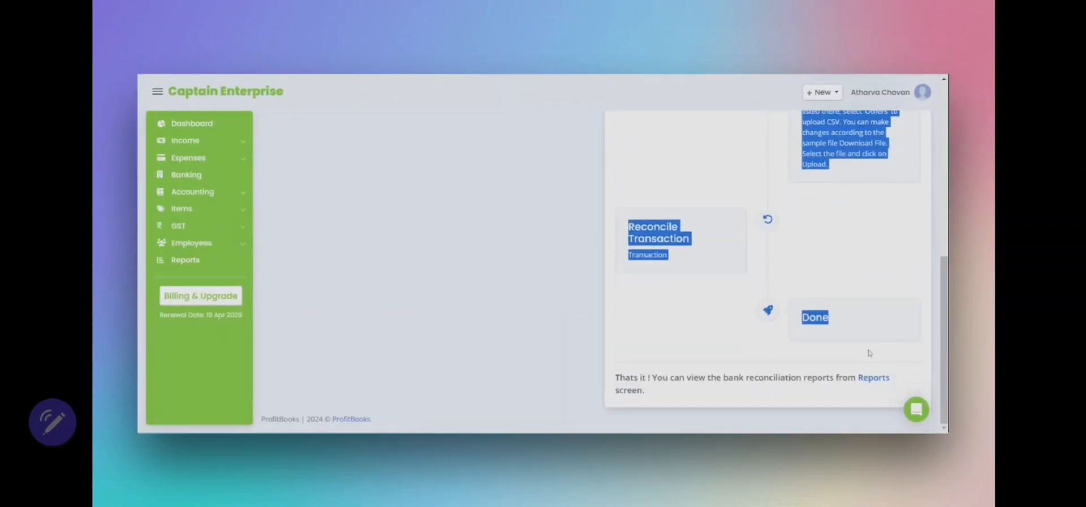
{"action": "left_click", "coordinate": [854, 316]}
{"action": "scroll", "coordinate": [854, 316], "scroll_direction": "up", "scroll_amount": 10}
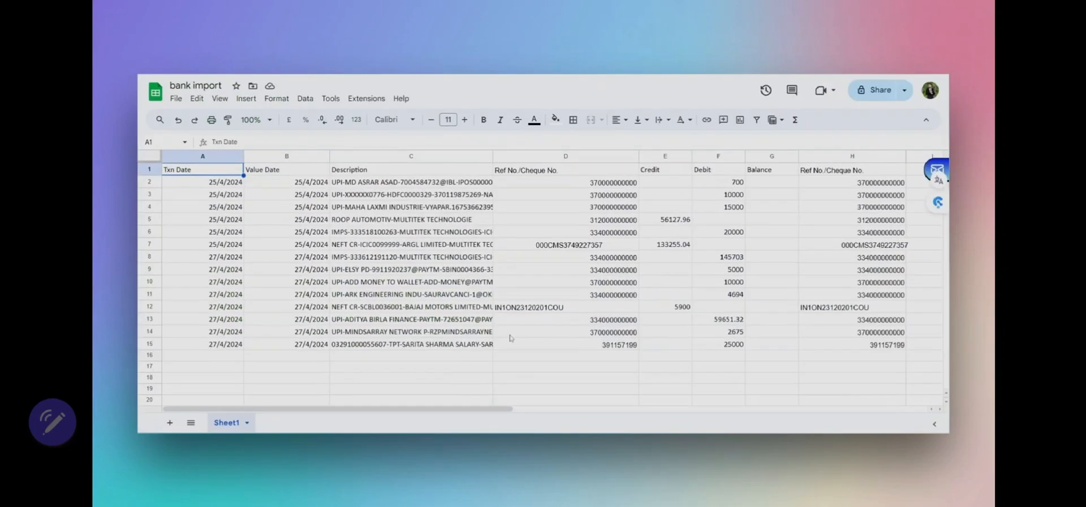
Step: Switch to the "bank import" spreadsheet in Google Sheets and examine its header columns from Txn Date across the row
{"action": "key", "text": "Right"}
{"action": "key", "text": "Right"}
{"action": "key", "text": "Right"}
{"action": "key", "text": "Right"}
{"action": "key", "text": "Right"}
{"action": "key", "text": "Right"}
{"action": "key", "text": "Right"}
{"action": "key", "text": "Right"}
{"action": "key", "text": "Right"}
{"action": "key", "text": "Right"}
{"action": "key", "text": "Right"}
{"action": "key", "text": "Left"}
{"action": "key", "text": "Left"}
{"action": "key", "text": "Left"}
{"action": "key", "text": "Left"}
{"action": "key", "text": "Left"}
{"action": "key", "text": "Left"}
{"action": "key", "text": "Left"}
{"action": "key", "text": "Left"}
{"action": "key", "text": "Left"}
{"action": "key", "text": "Left"}
{"action": "key", "text": "Left"}
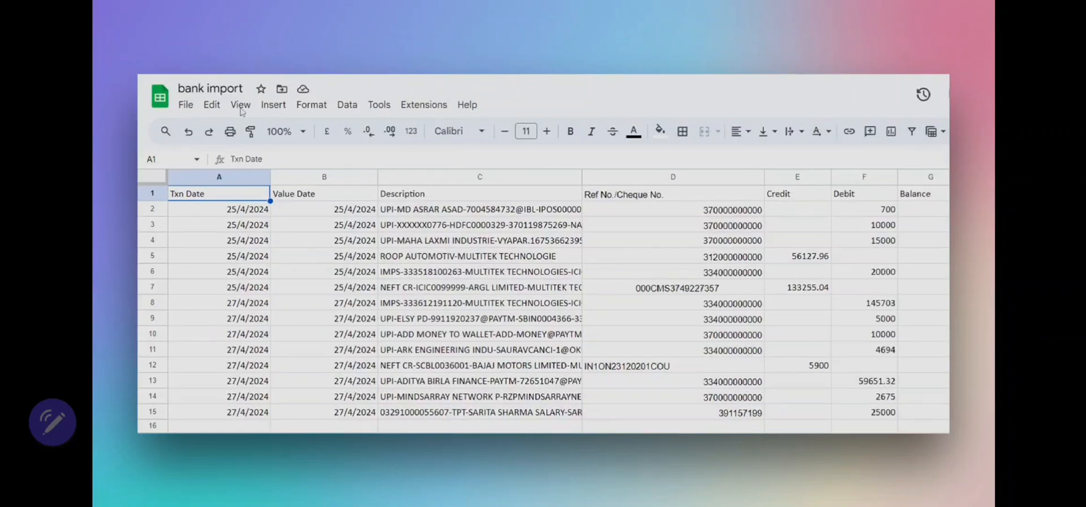
Step: Download the "bank import" sheet as a comma-separated values (.csv) file
{"action": "left_click", "coordinate": [176, 98]}
{"action": "mouse_move", "coordinate": [260, 237]}
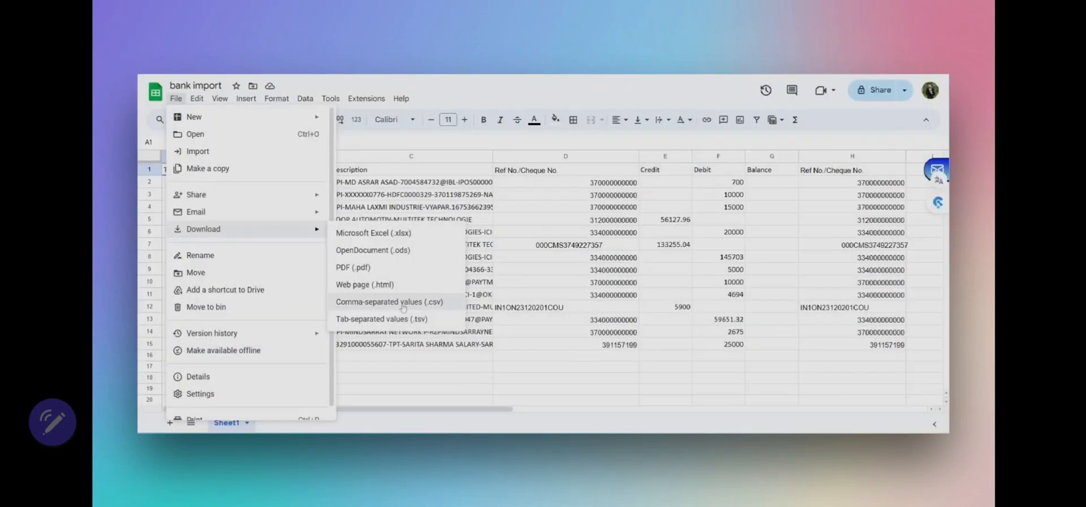
{"action": "left_click", "coordinate": [402, 305]}
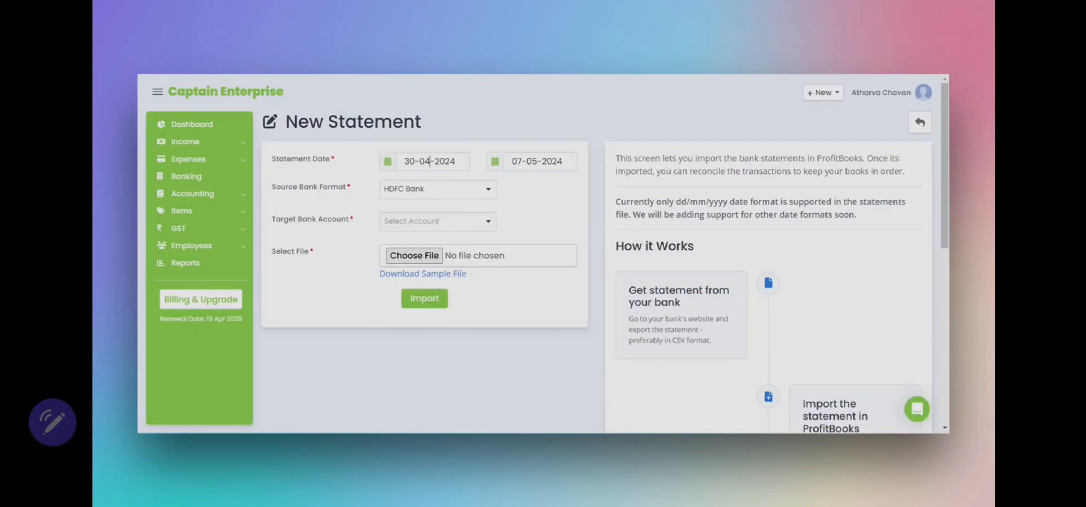
Step: Back in ProfitBooks, set the statement's start date to 01-04-2024 and the source bank format to "Other Bnaks (Check Samples)"
{"action": "left_click", "coordinate": [430, 161]}
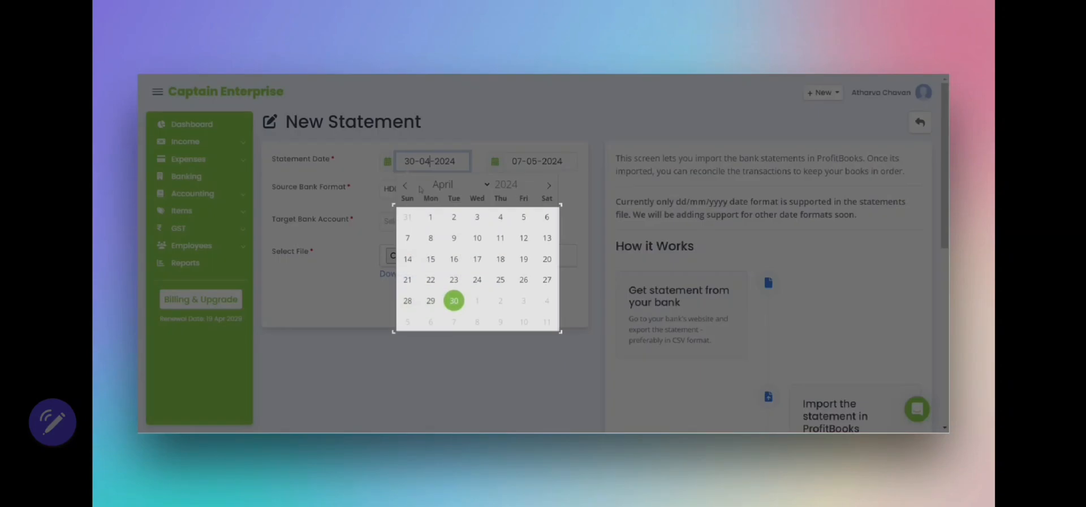
{"action": "left_click", "coordinate": [430, 216]}
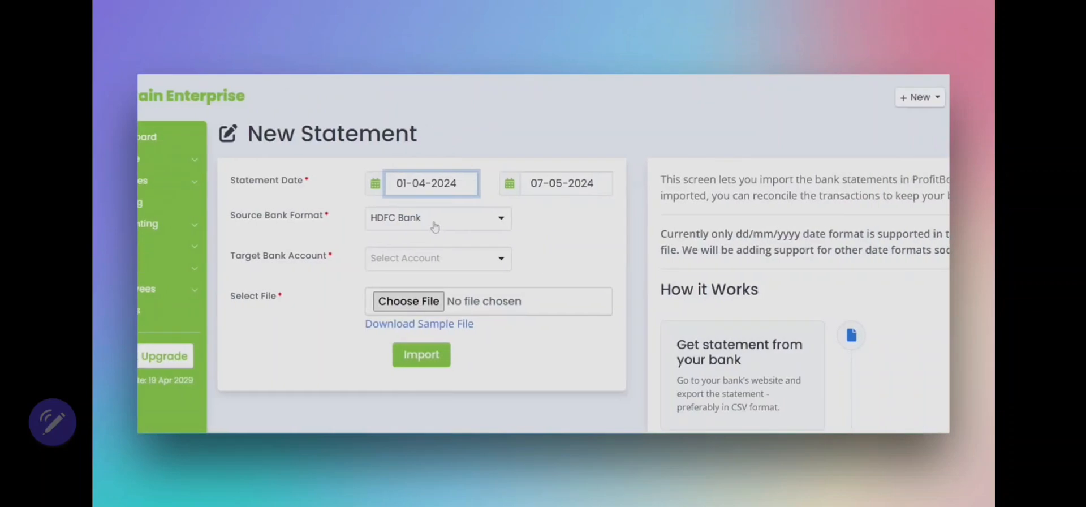
{"action": "left_click", "coordinate": [511, 228]}
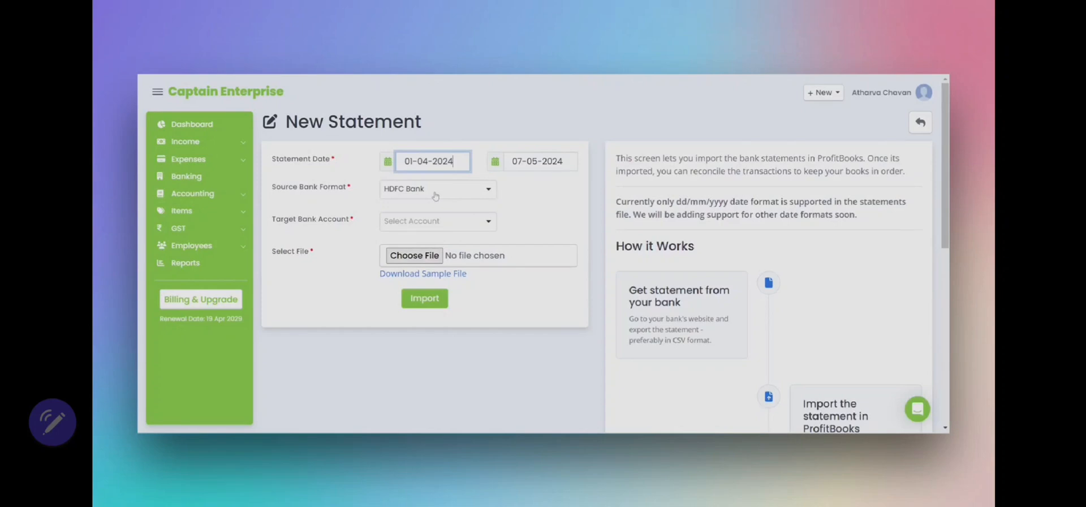
{"action": "left_click", "coordinate": [436, 196]}
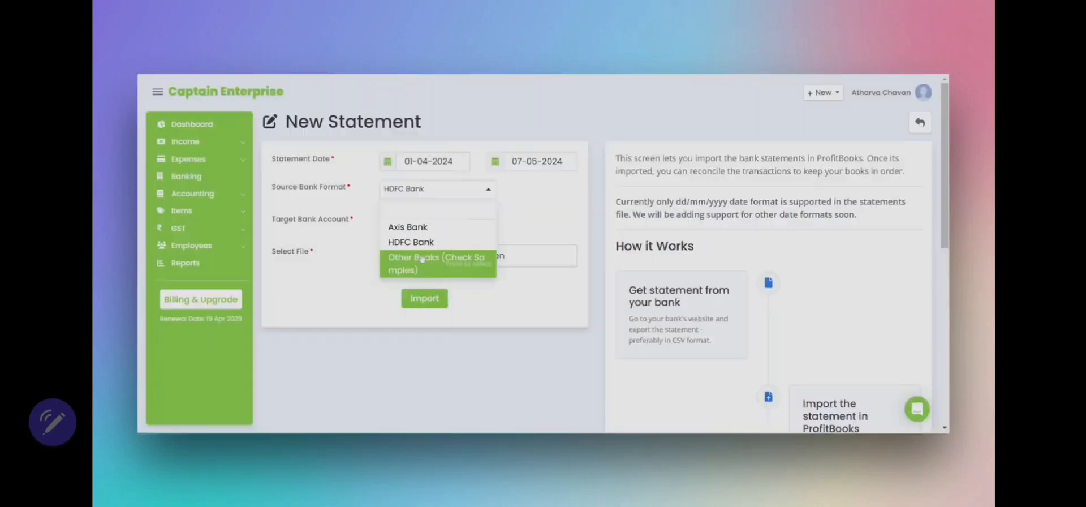
{"action": "left_click", "coordinate": [433, 263]}
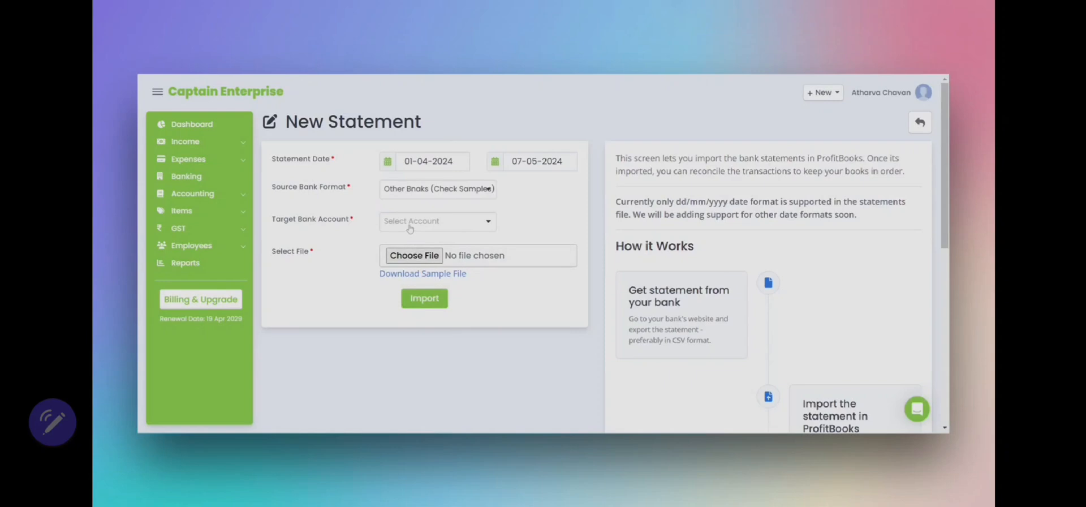
Step: Target the holder's HDFC account without the "2" suffix and import the file "bank import - Sheet1.csv"
{"action": "left_click", "coordinate": [413, 226]}
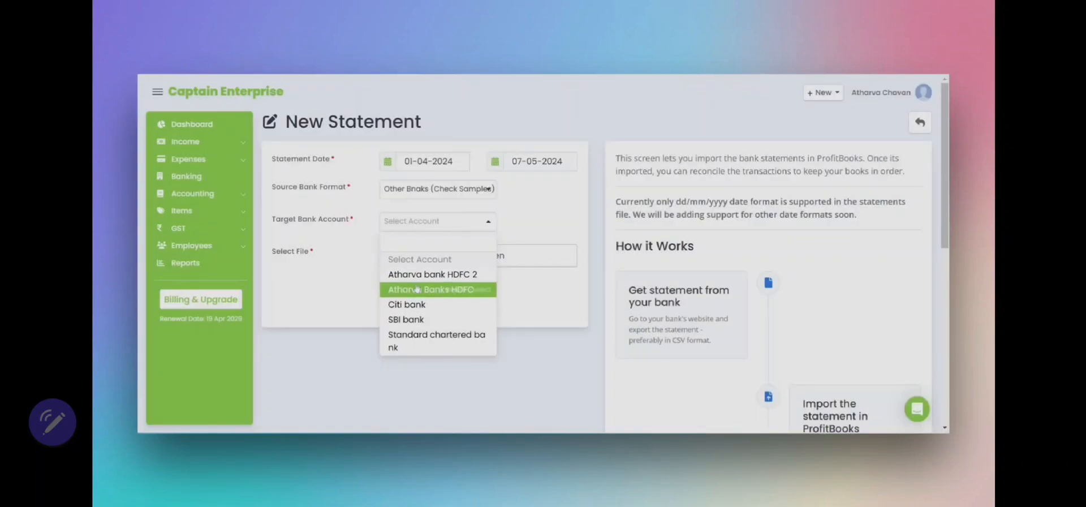
{"action": "left_click", "coordinate": [418, 288]}
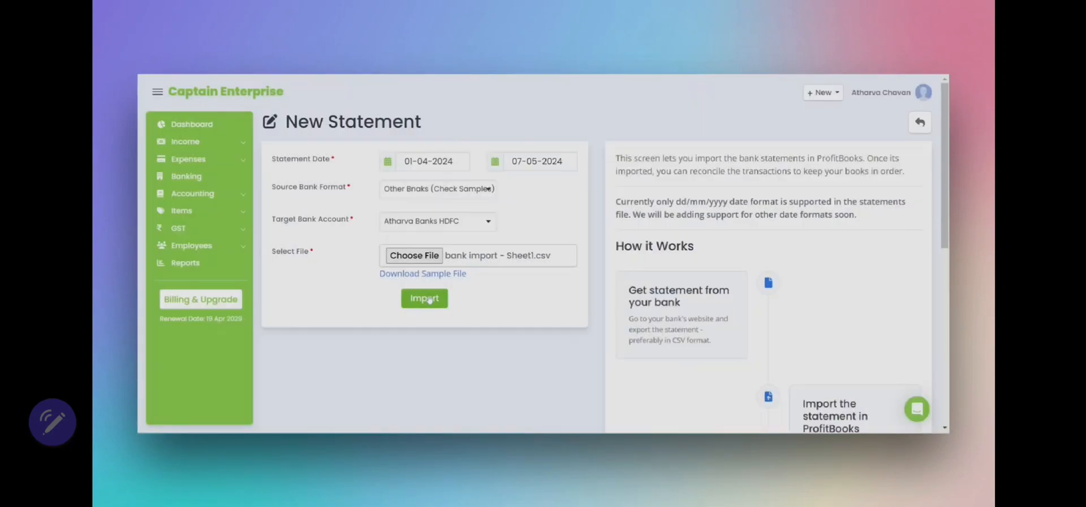
{"action": "left_click", "coordinate": [430, 299]}
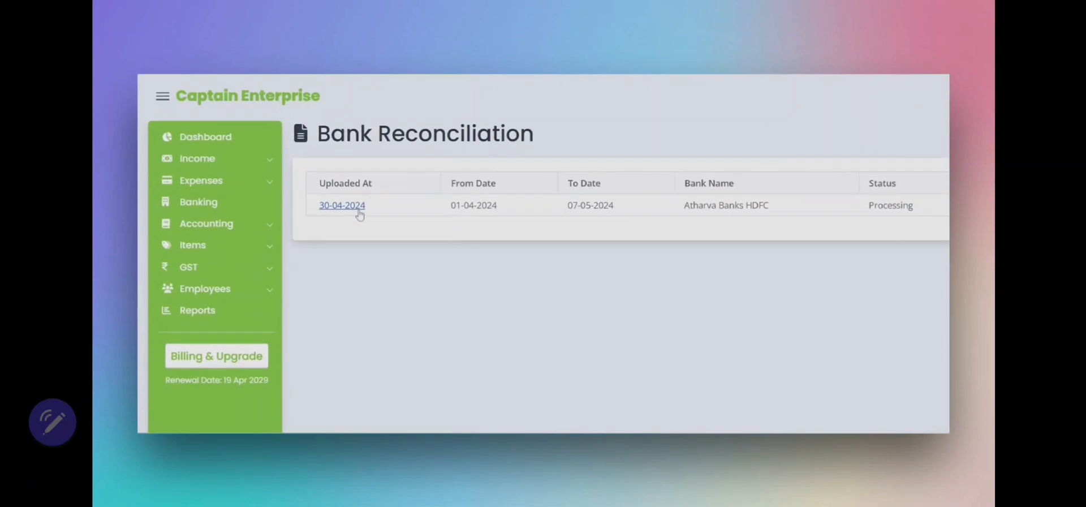
Step: Open the statement uploaded on 30-04-2024 and review its balances and transaction list
{"action": "left_click", "coordinate": [359, 212]}
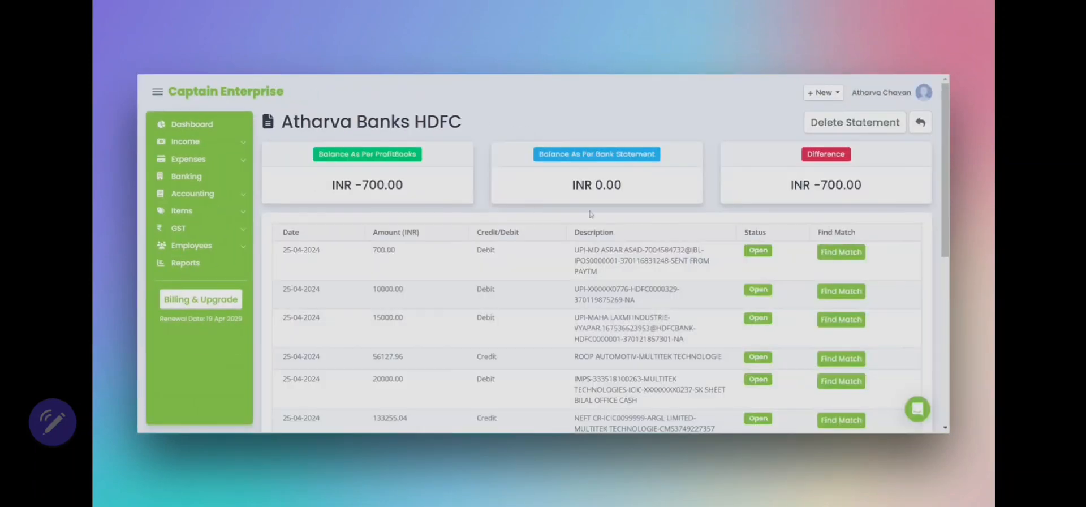
{"action": "scroll", "coordinate": [593, 216], "scroll_direction": "down", "scroll_amount": 10}
{"action": "scroll", "coordinate": [468, 216], "scroll_direction": "up", "scroll_amount": 5}
{"action": "scroll", "coordinate": [769, 223], "scroll_direction": "down", "scroll_amount": 7}
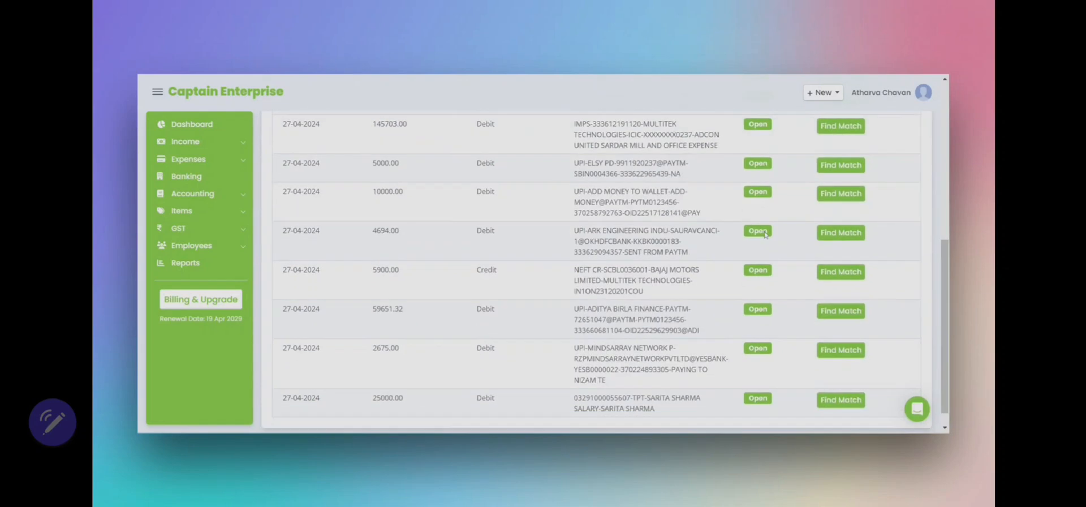
{"action": "scroll", "coordinate": [765, 234], "scroll_direction": "up", "scroll_amount": 10}
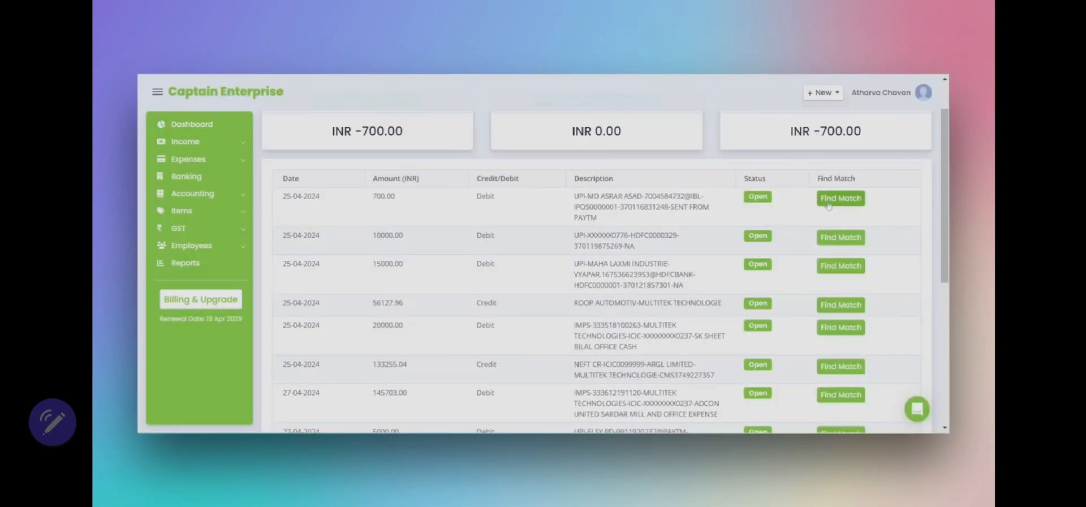
Step: Reconcile the 700.00 debit of 25-04-2024 on the statement with its matching recorded transaction
{"action": "left_click", "coordinate": [827, 202]}
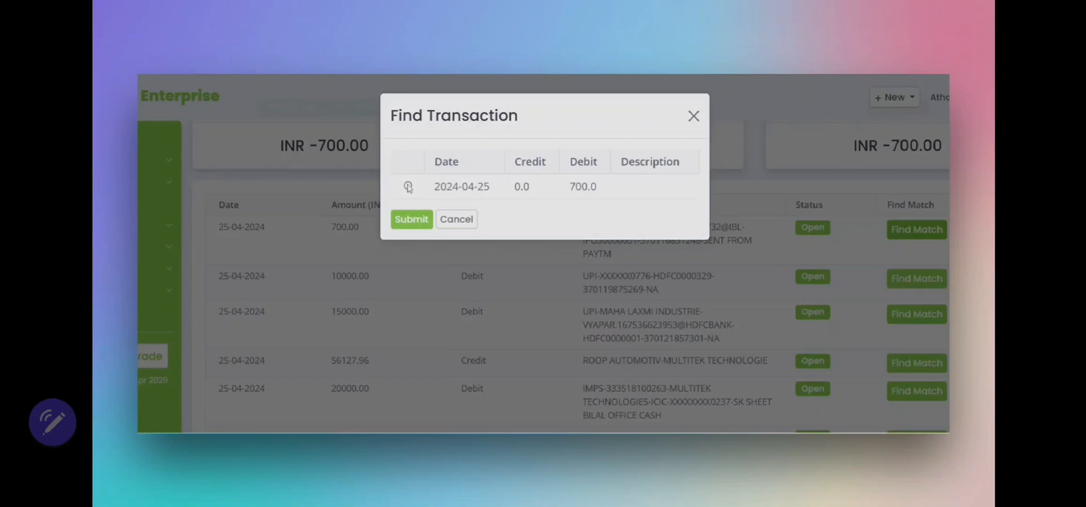
{"action": "left_click", "coordinate": [408, 186]}
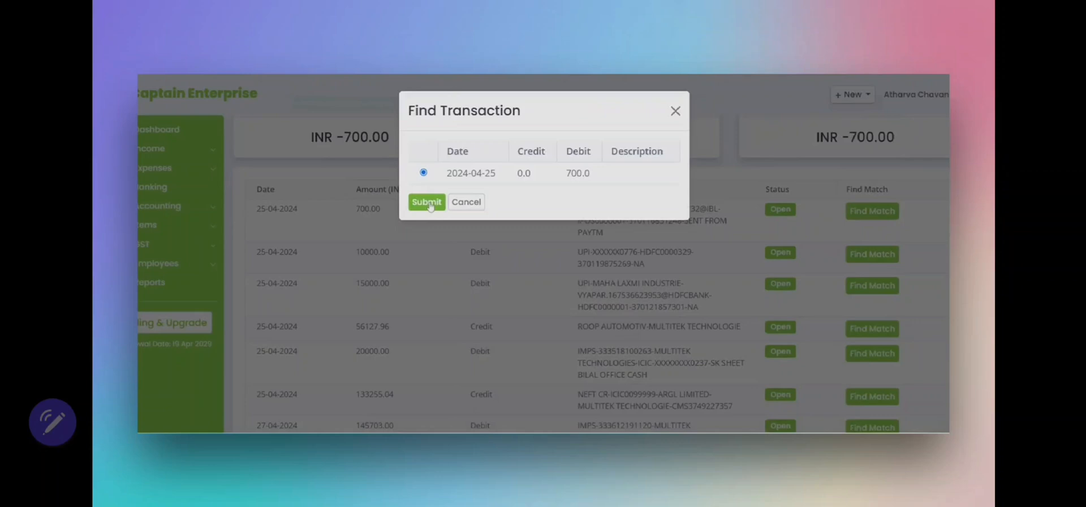
{"action": "left_click", "coordinate": [412, 219]}
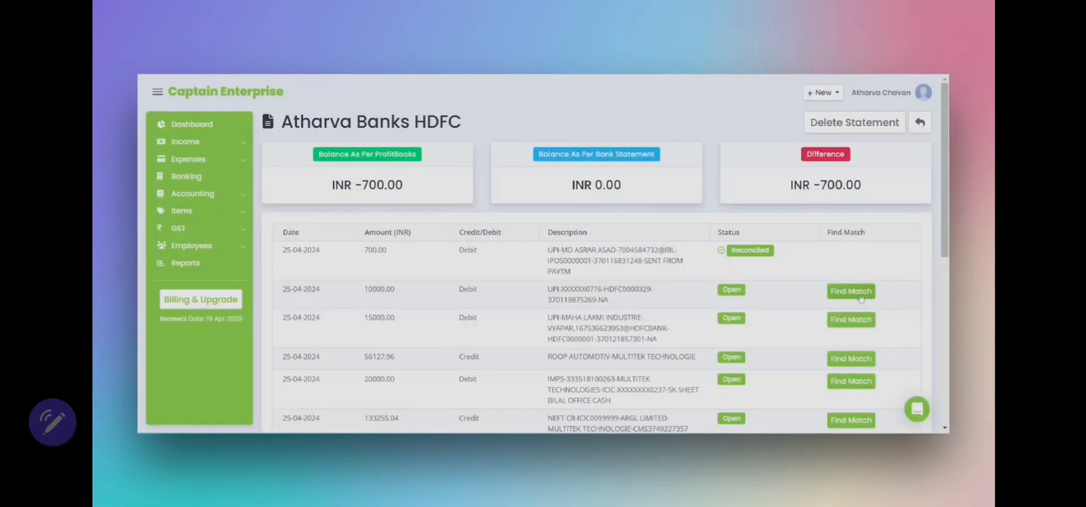
Step: Look for a match for the 10000.00 debit of 25-04-2024 and view the form for adding a payment, without saving
{"action": "left_click", "coordinate": [859, 294]}
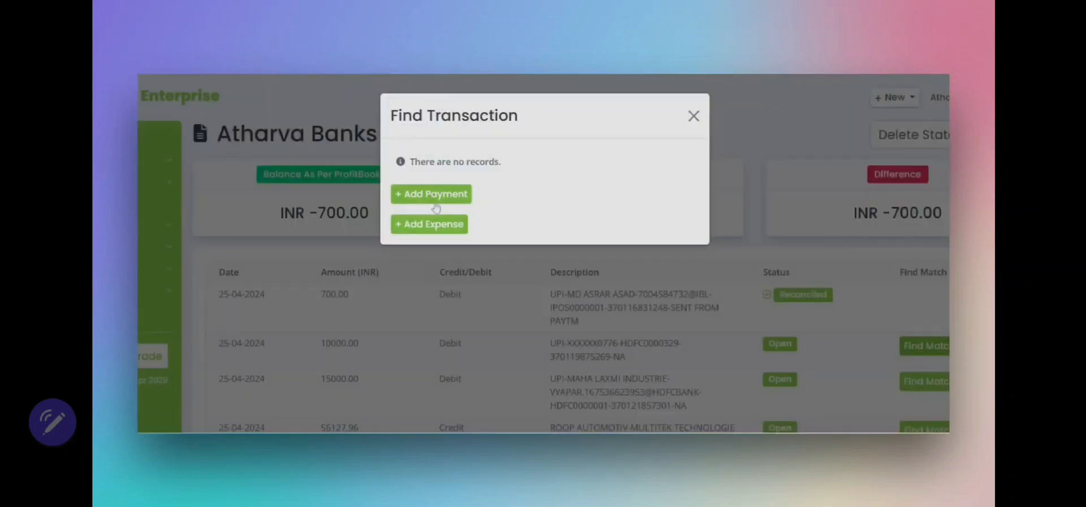
{"action": "left_click", "coordinate": [435, 198]}
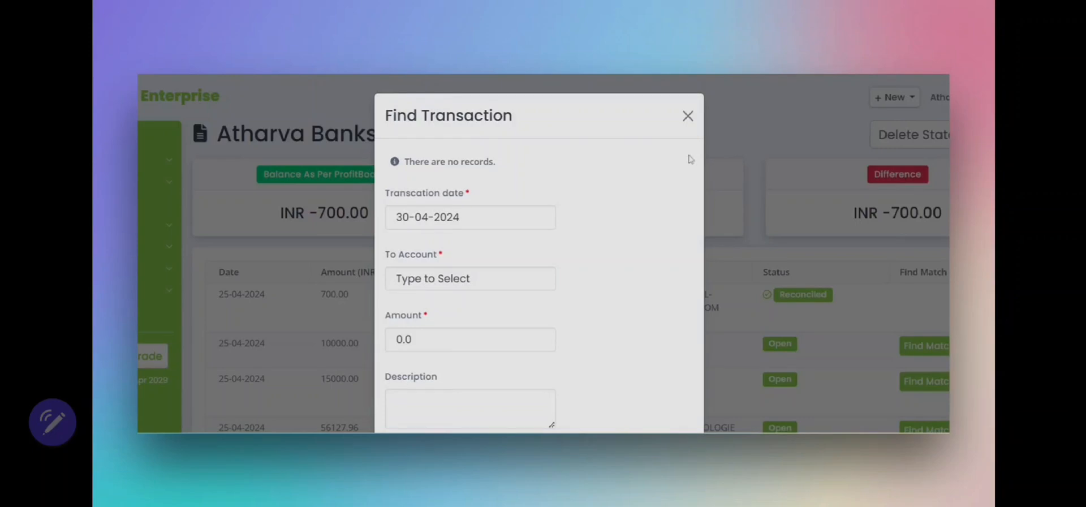
{"action": "left_click", "coordinate": [688, 115]}
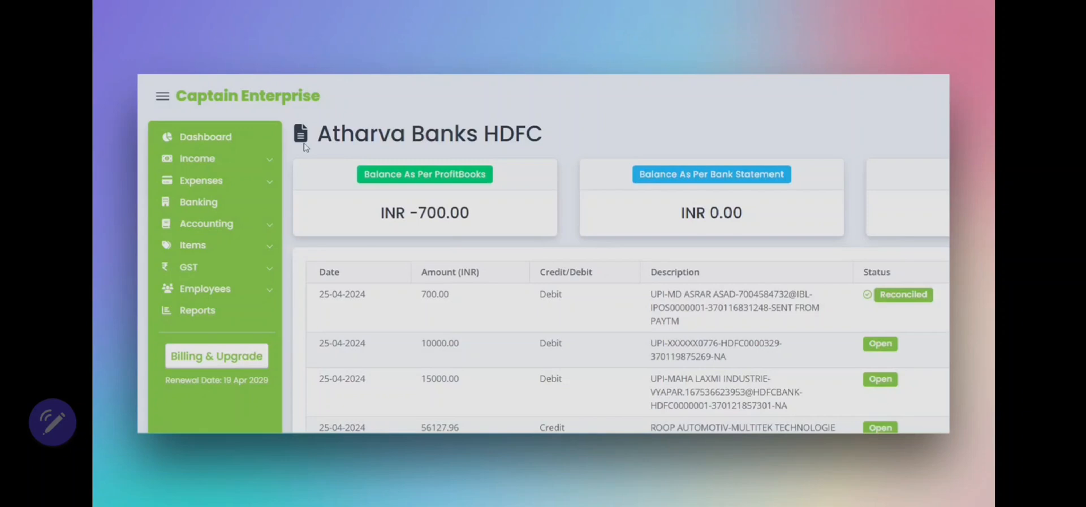
Step: Leave the bank statement and return to the company's home page
{"action": "left_click", "coordinate": [247, 97]}
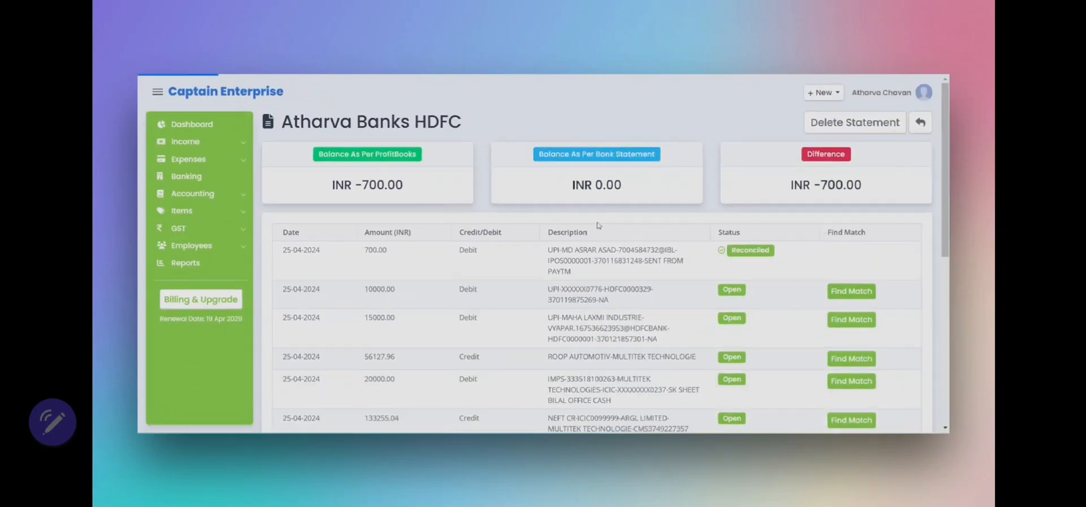